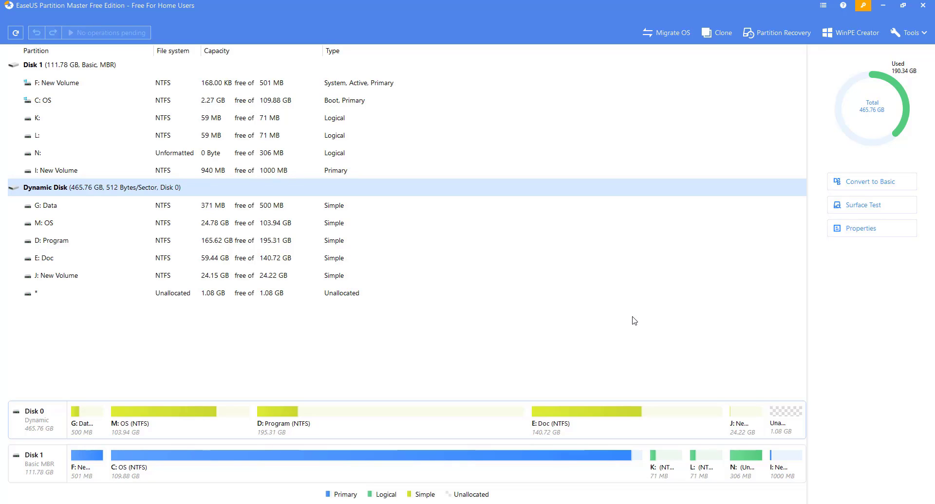
- Activate the Professional edition by pasting the license code into the activation window
click(863, 6)
key(ctrl+v)
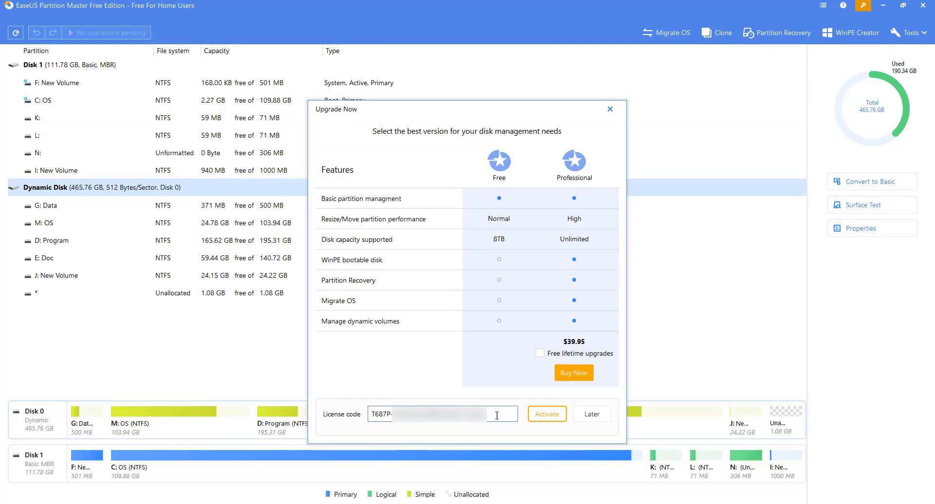
click(546, 414)
- Dismiss the activation confirmation and view the actions for Disk 1, C: OS, and More
click(560, 354)
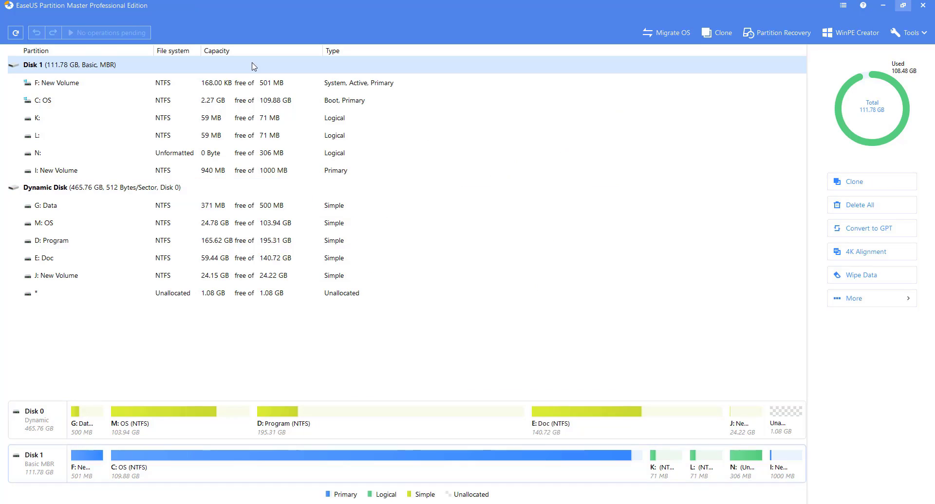
right_click(251, 64)
click(52, 103)
right_click(53, 103)
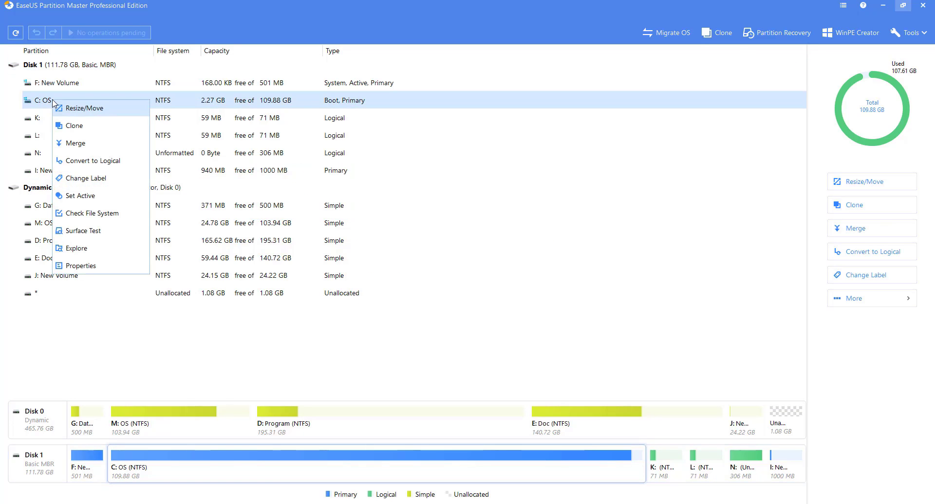
click(165, 65)
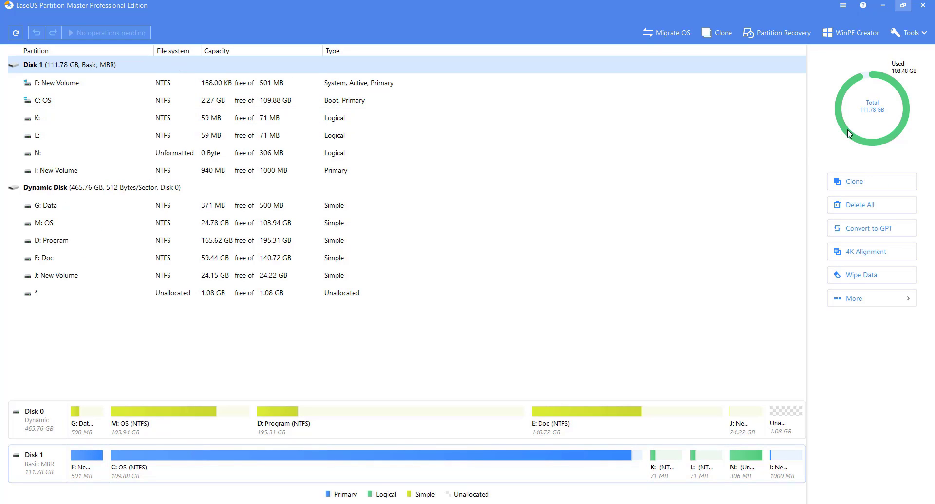
click(899, 298)
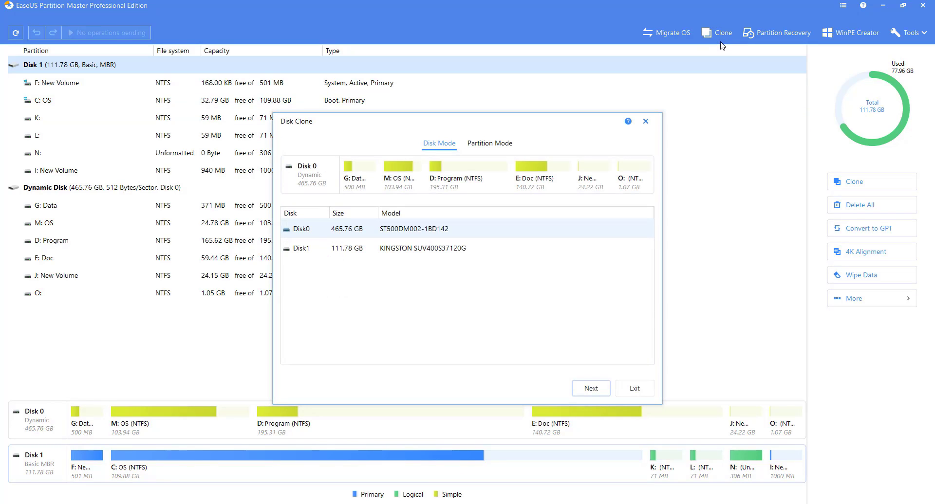
- Switch the Disk Clone wizard from Disk Mode to Partition Mode
click(491, 146)
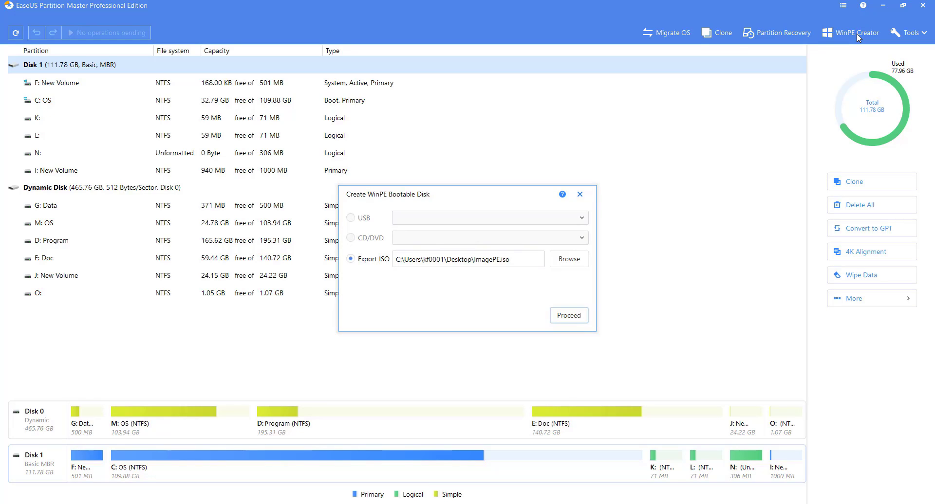
- Close the WinPE creator, then open and close the Tools > System Optimize cleanup window
click(579, 194)
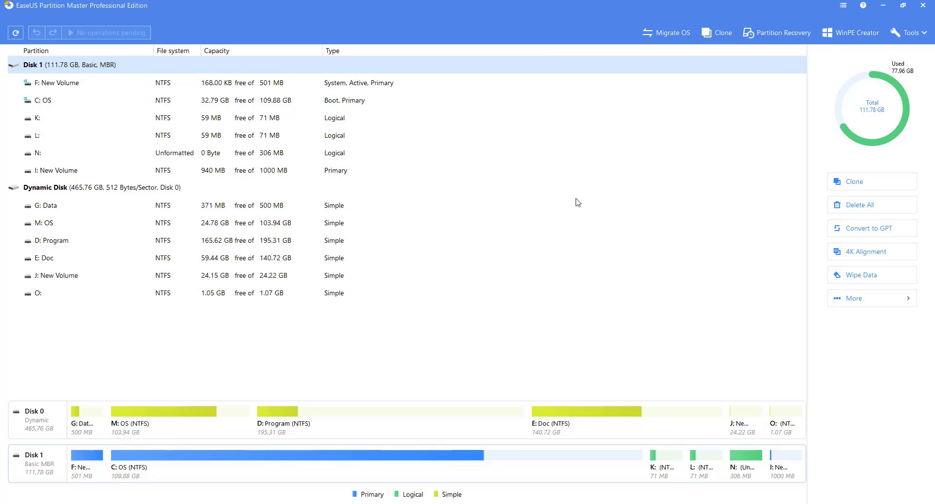
click(913, 34)
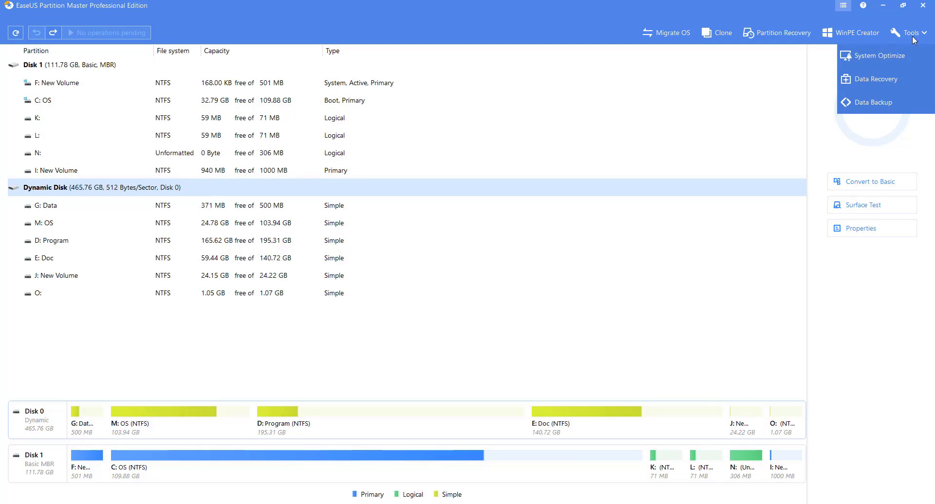
click(874, 55)
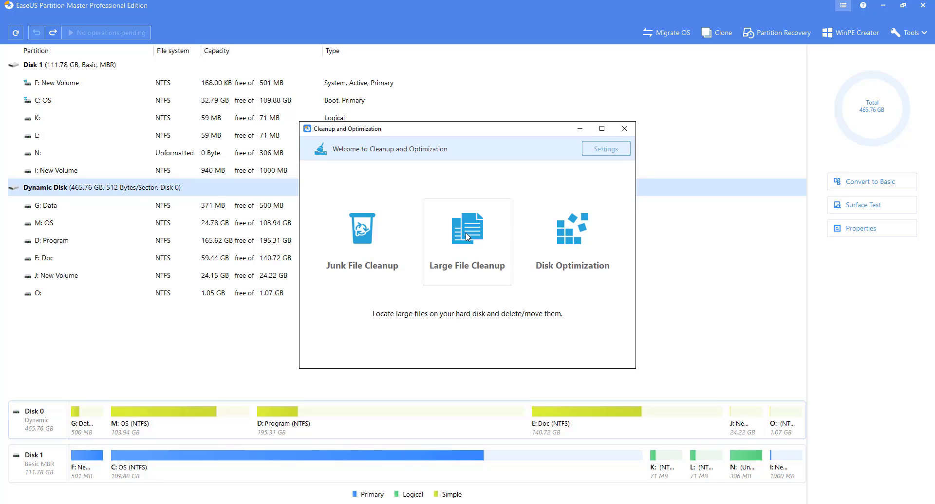
click(624, 129)
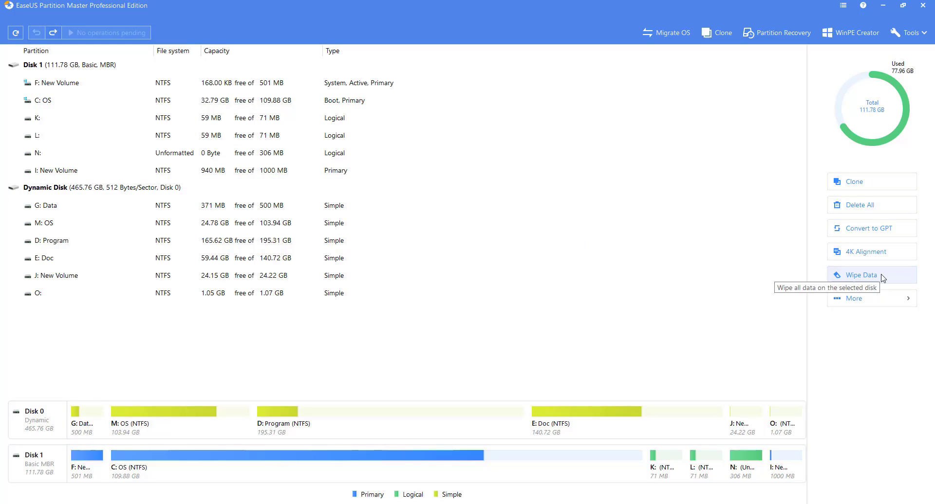
click(880, 306)
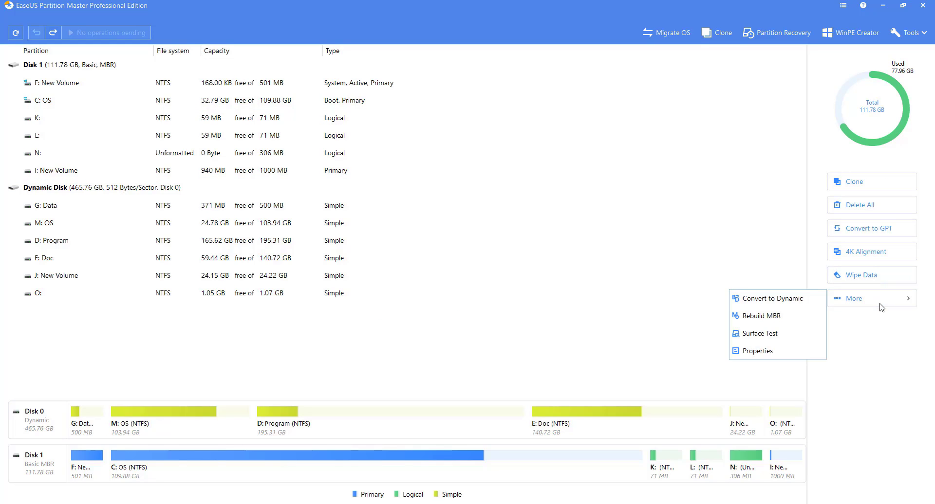
click(887, 233)
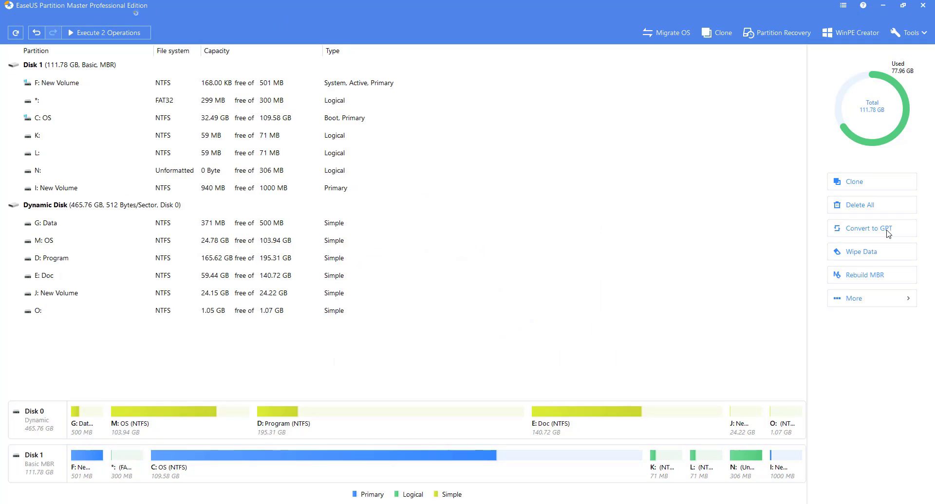
click(853, 188)
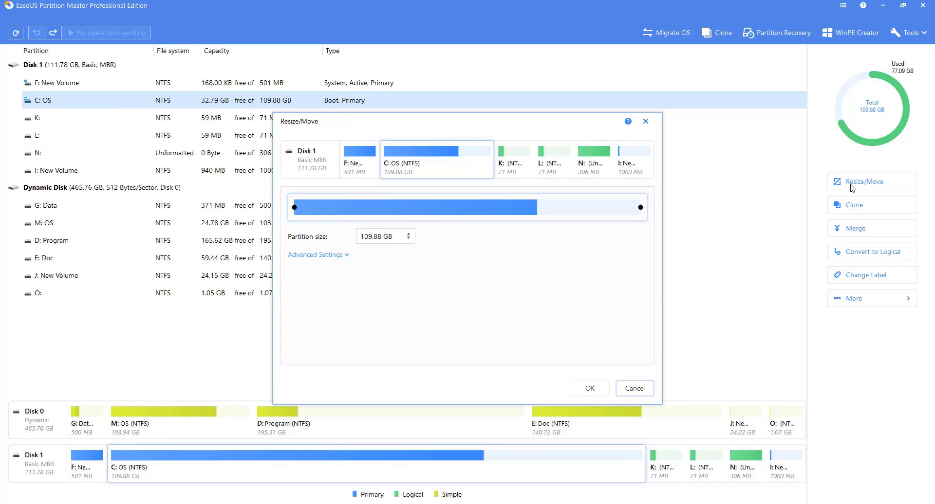
drag(640, 207, 579, 209)
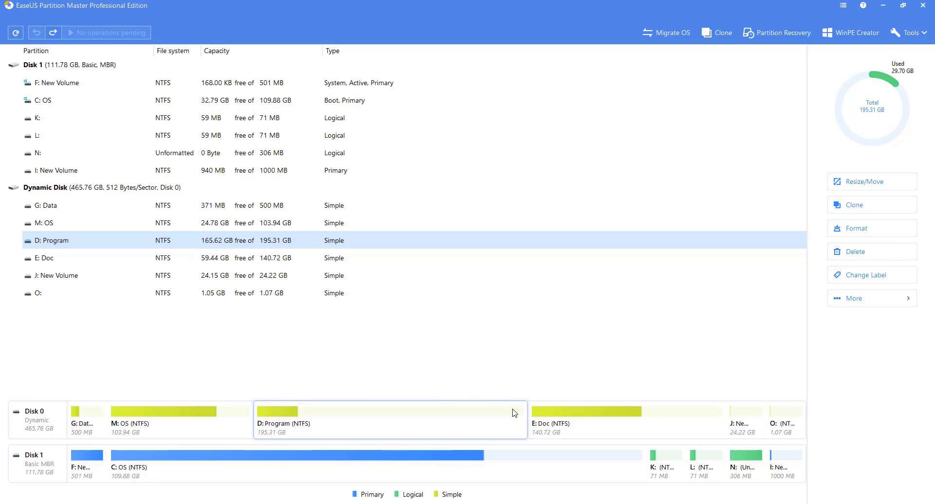
right_click(49, 424)
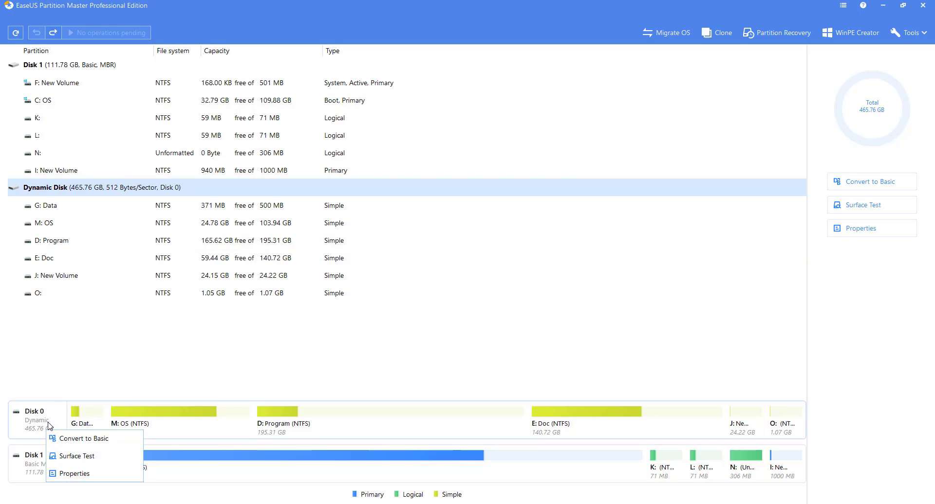
click(195, 460)
right_click(477, 430)
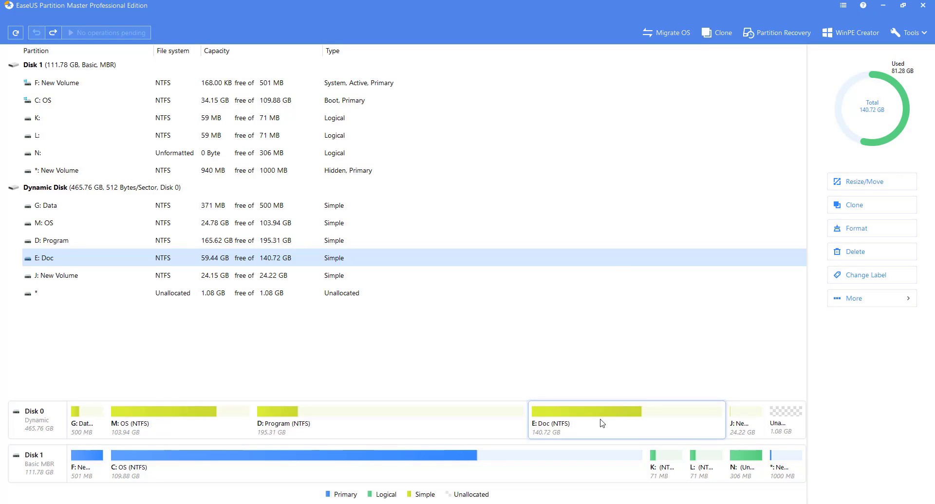
- Resize E: Doc to 113.83 GB, leaving 26.88 GB unallocated after it
click(851, 185)
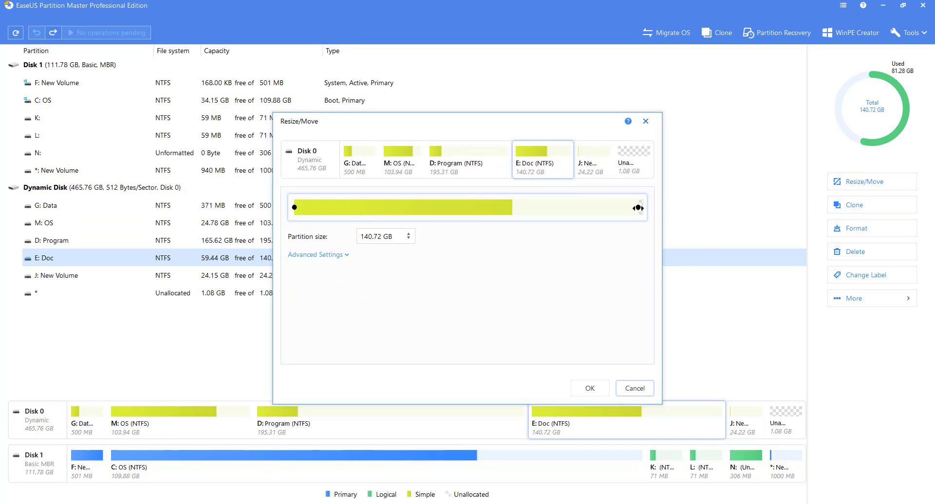
drag(639, 208, 576, 207)
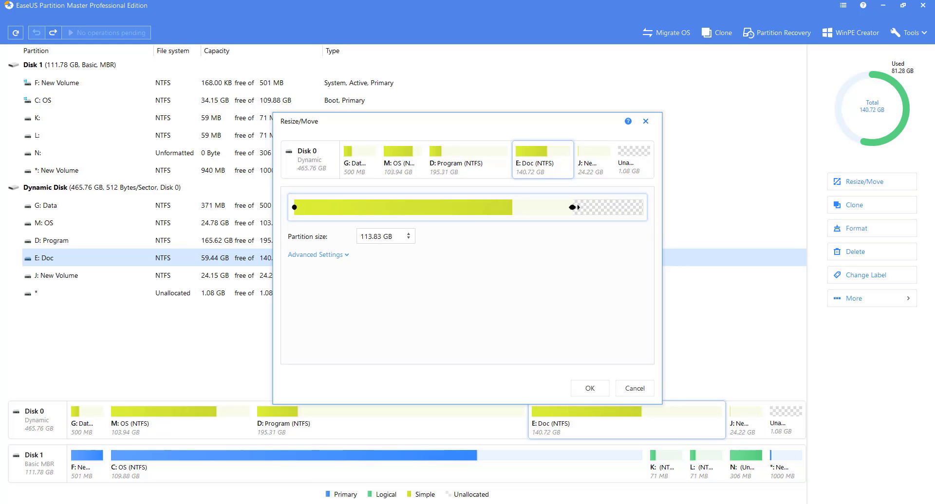
drag(574, 208, 572, 207)
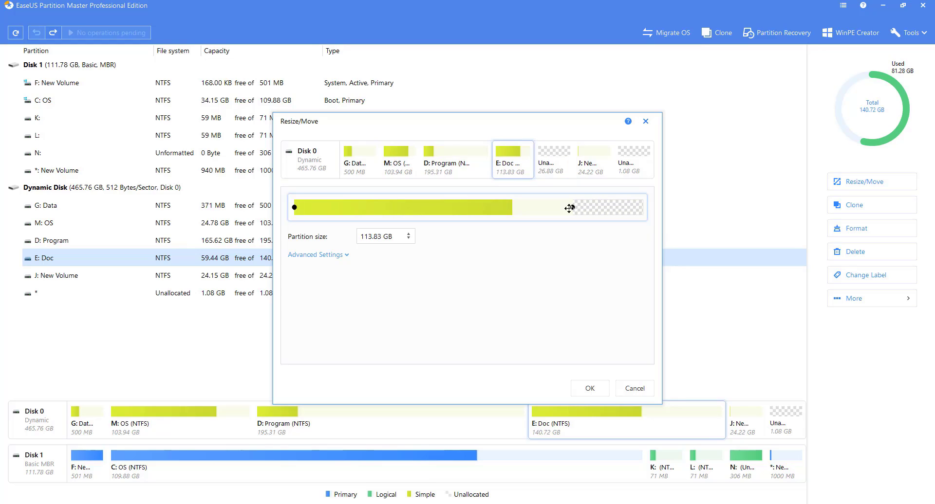
click(326, 255)
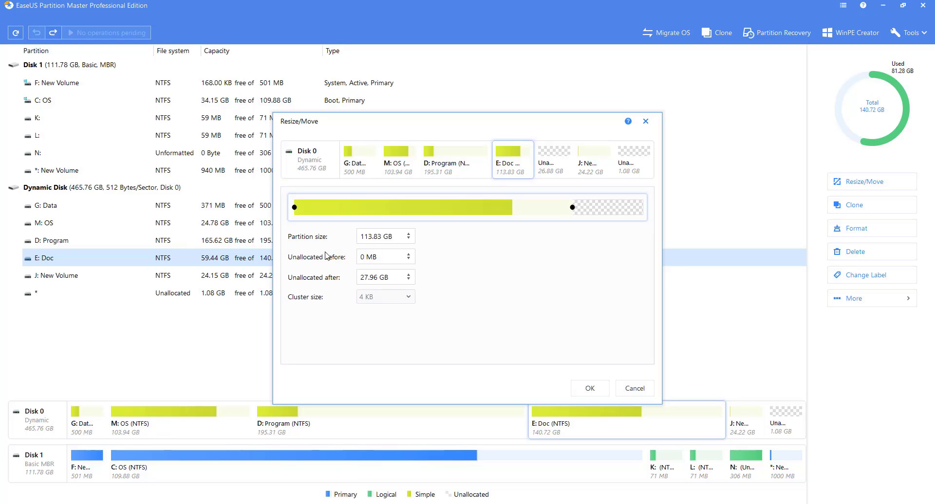
click(589, 388)
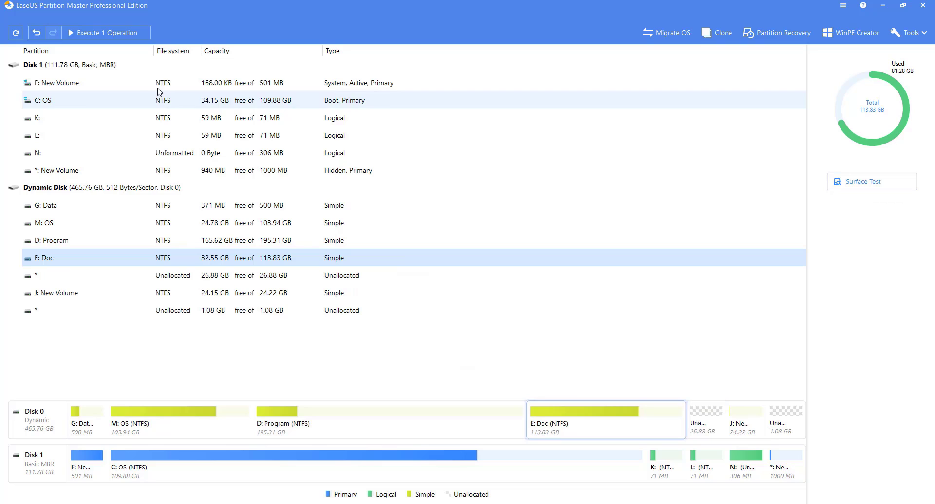
- Review the single pending E: Doc resize and apply it
click(118, 33)
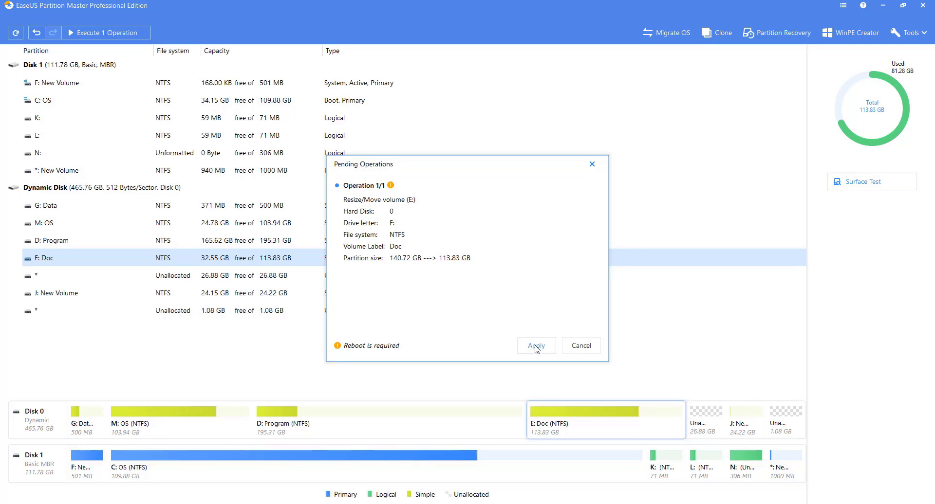
click(536, 347)
click(844, 7)
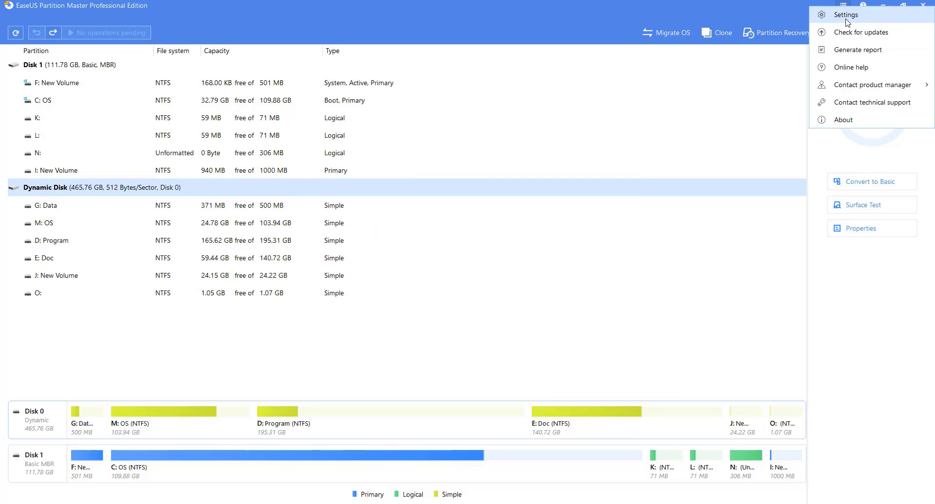
click(845, 16)
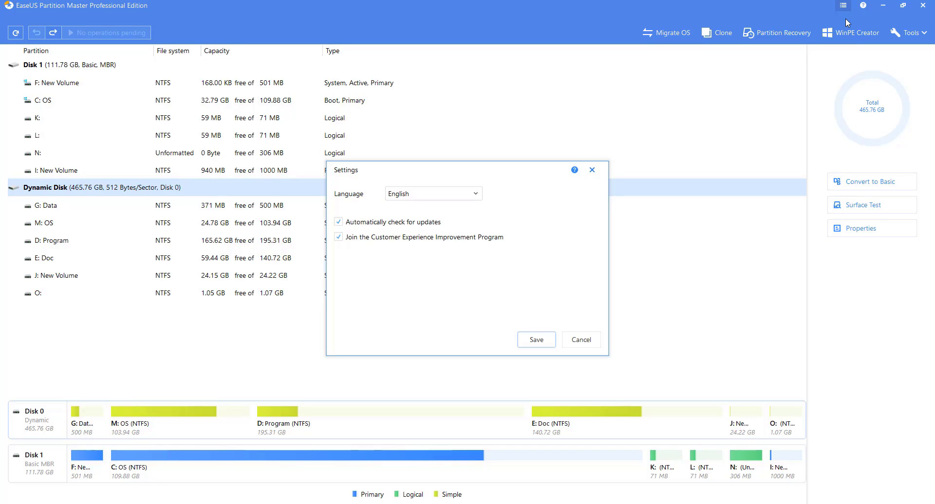
click(592, 170)
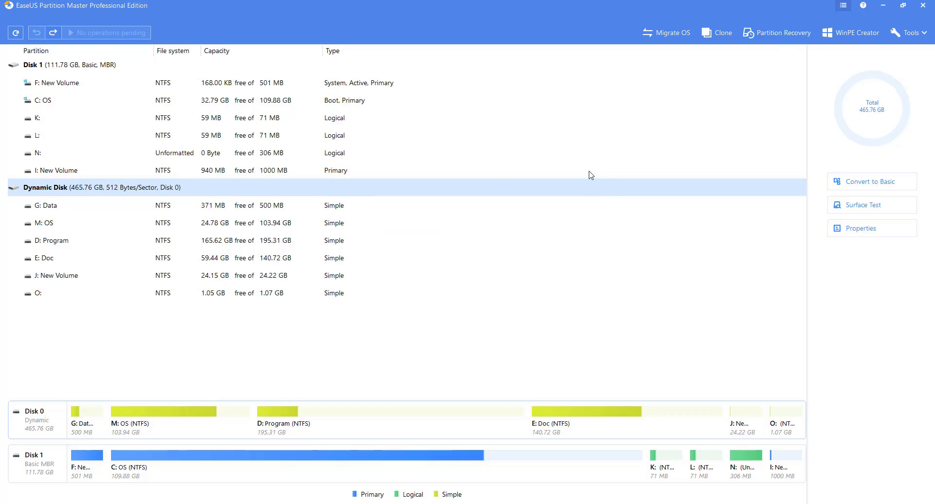
click(844, 6)
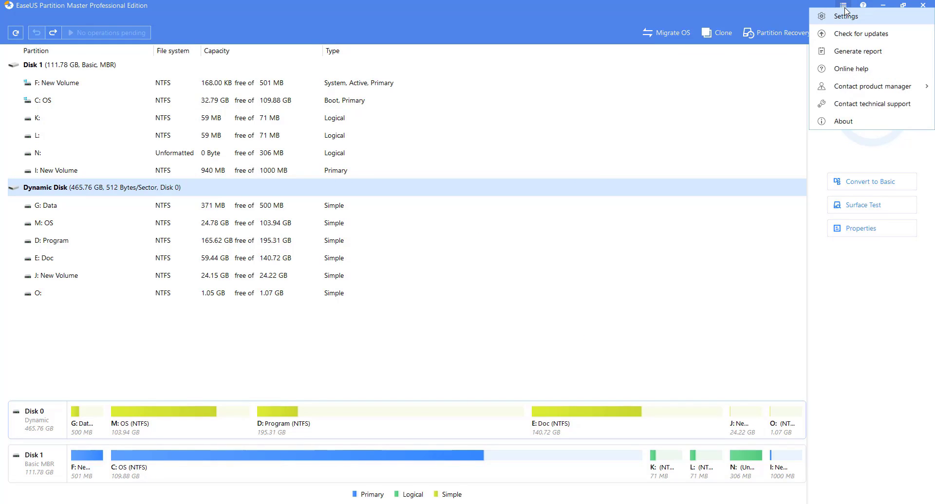